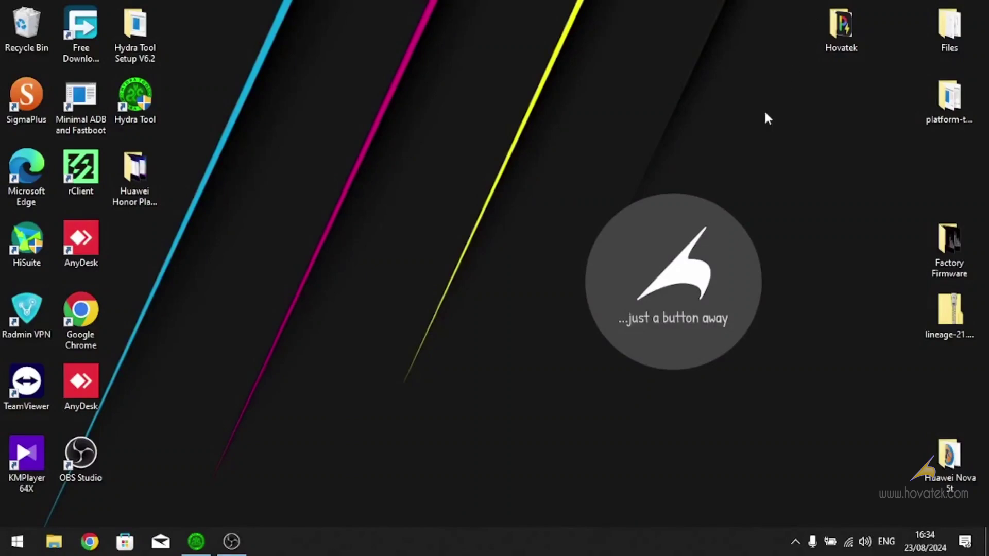
- Restore Hydra Tool, open the MTK module and switch to its Repair IMEI page
click(210, 541)
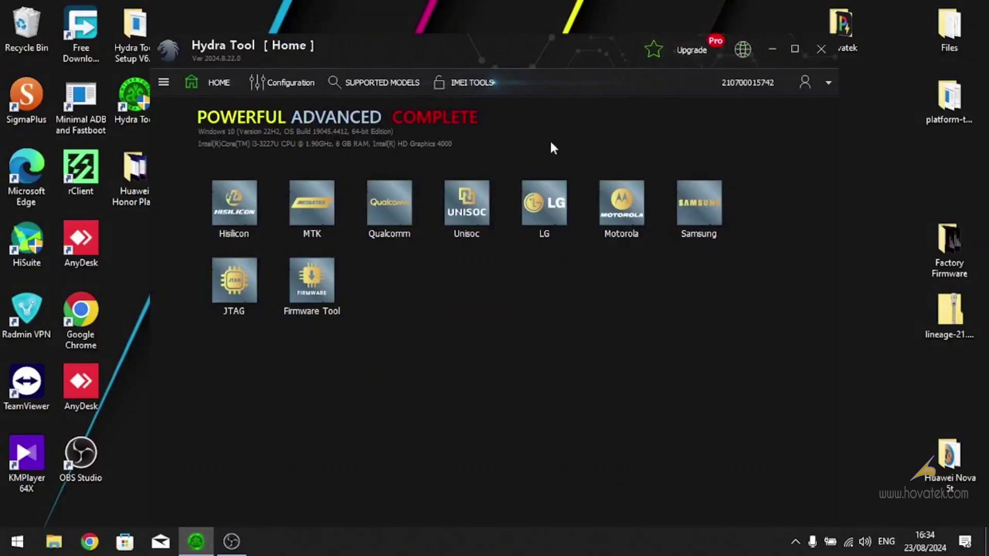
double_click(303, 217)
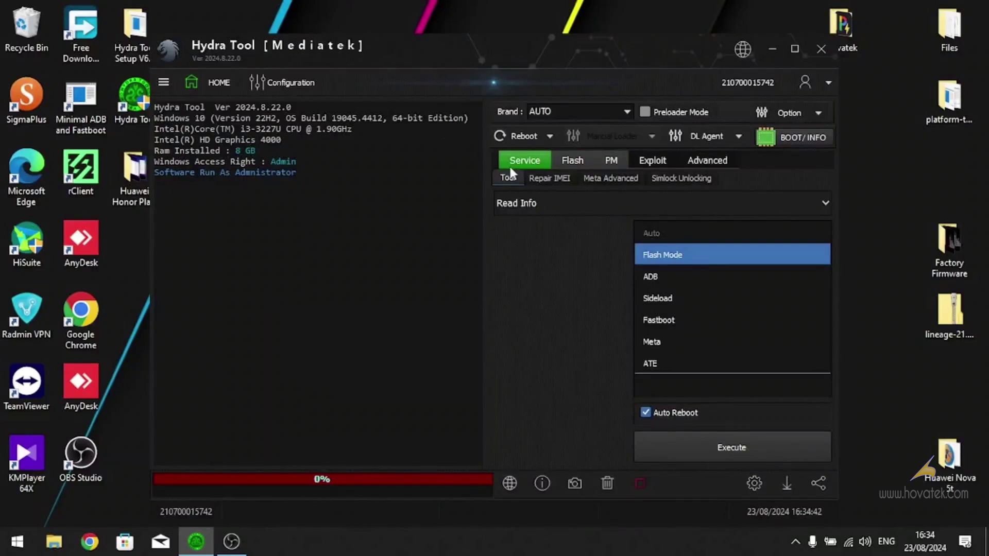
click(540, 177)
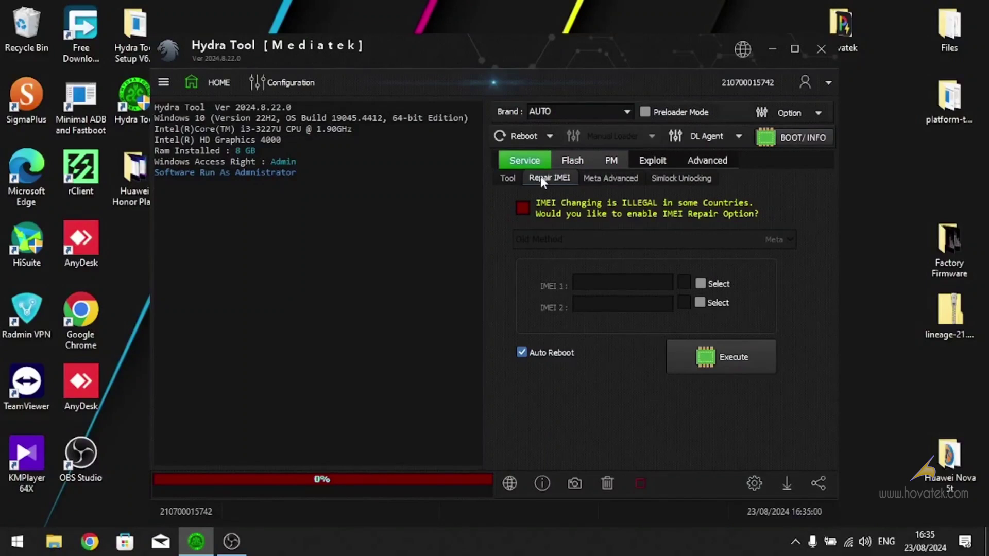
- Enable the IMEI repair warning checkbox and show the list of repair methods
click(523, 209)
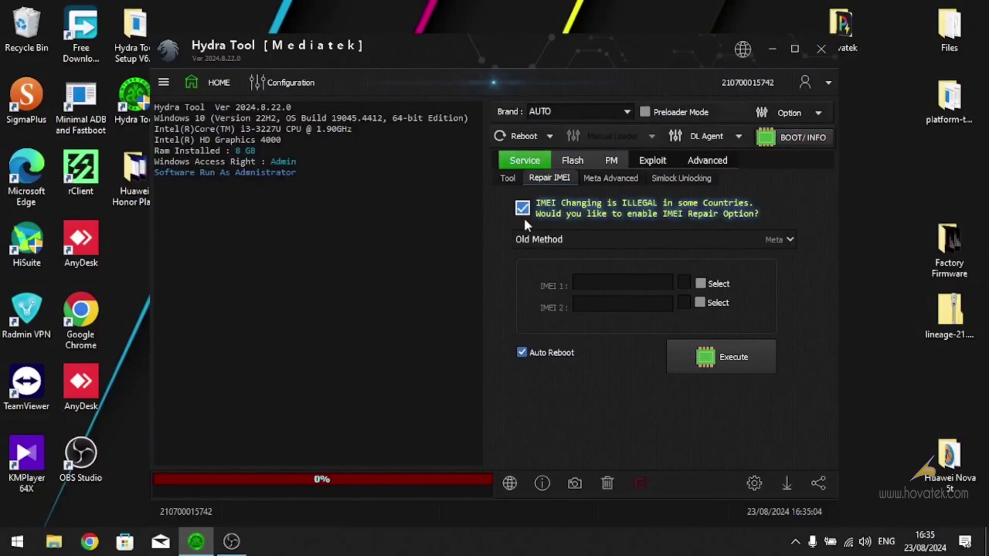
click(523, 216)
click(523, 219)
click(558, 239)
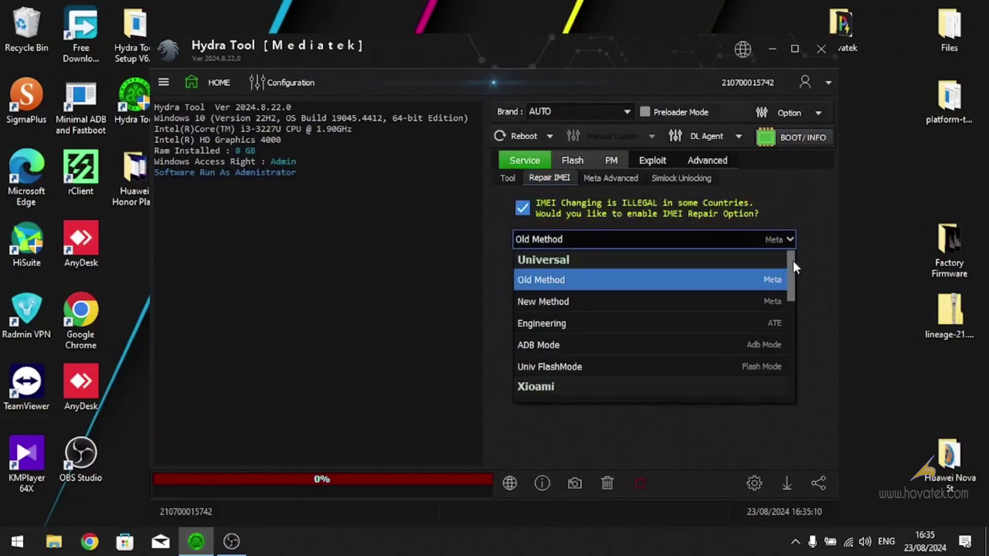
drag(793, 260, 792, 345)
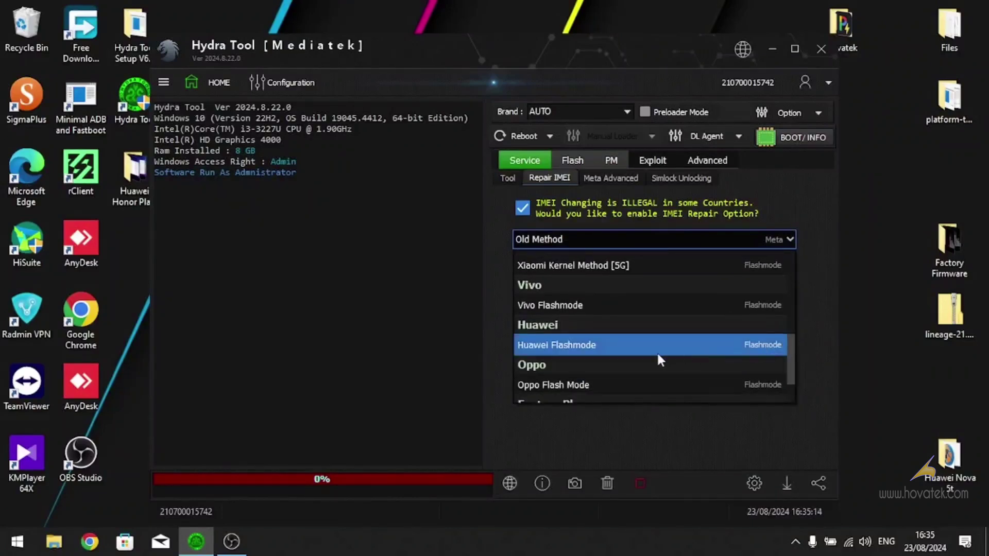
- Choose Huawei Flashmode as the repair method and select both IMEI 1 and IMEI 2
click(626, 347)
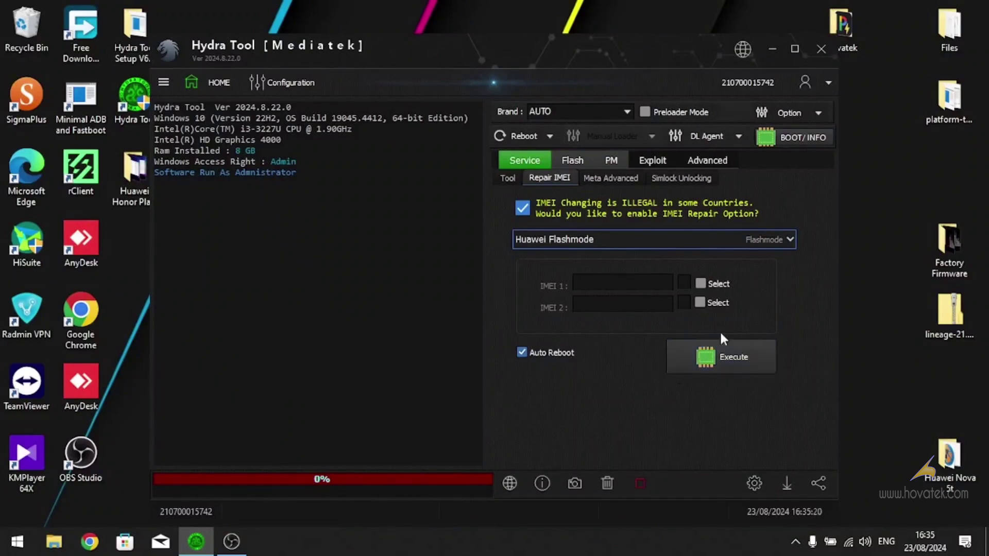
click(705, 287)
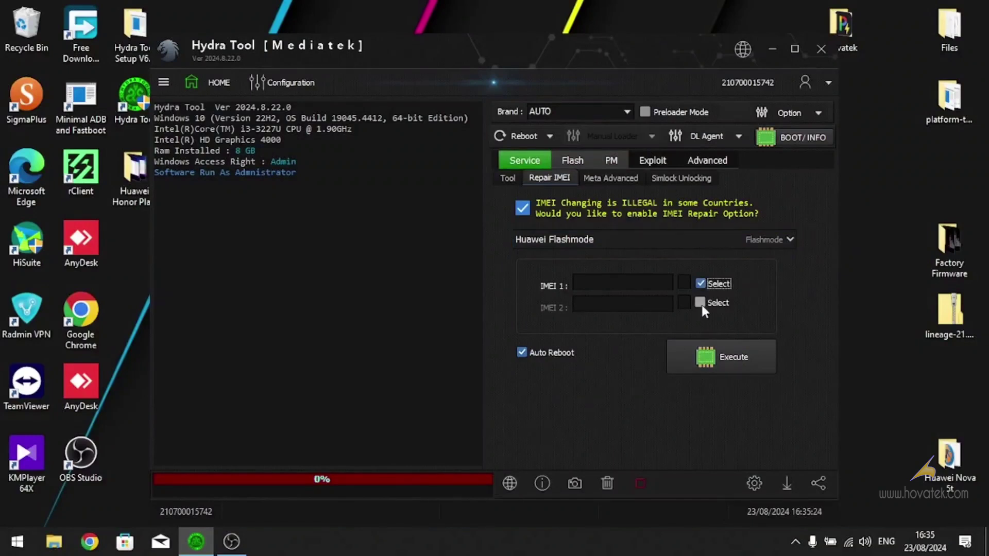
click(702, 306)
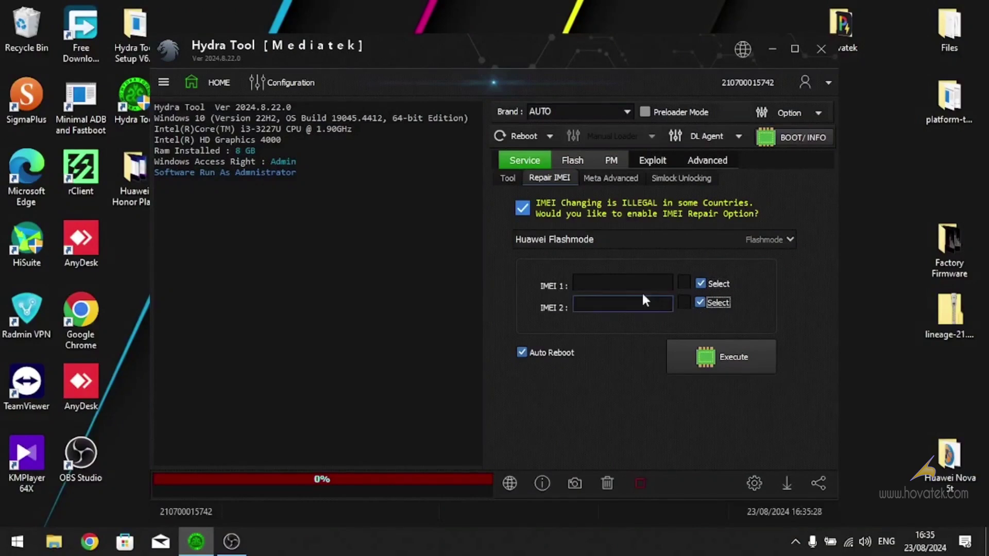
click(629, 286)
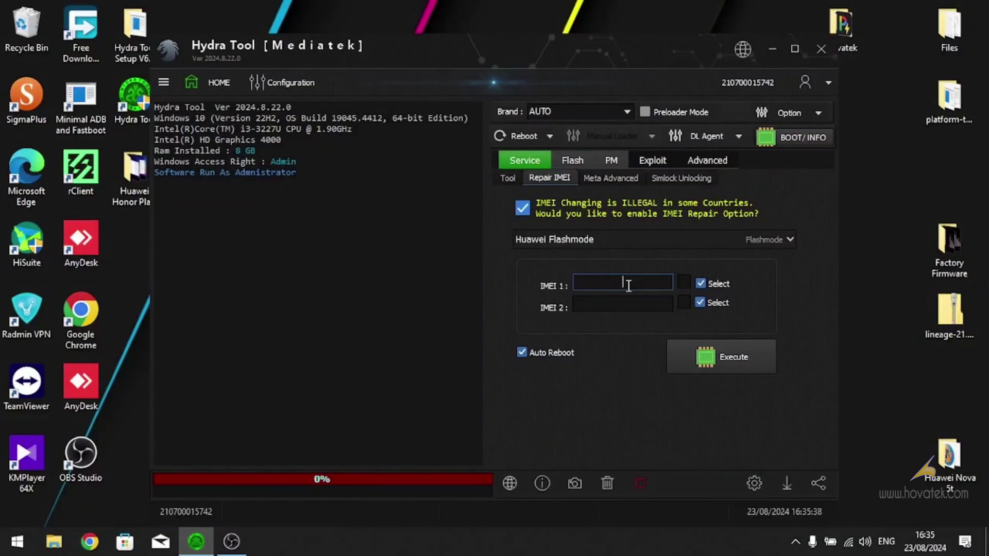
click(615, 305)
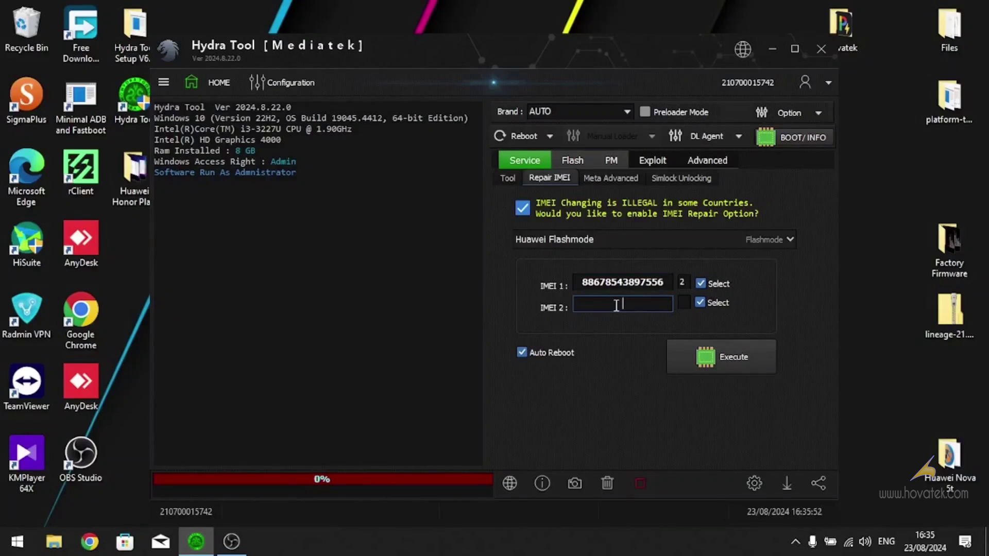
- Execute the Flashmode repair until the log shows Done, then maximize the window
click(713, 373)
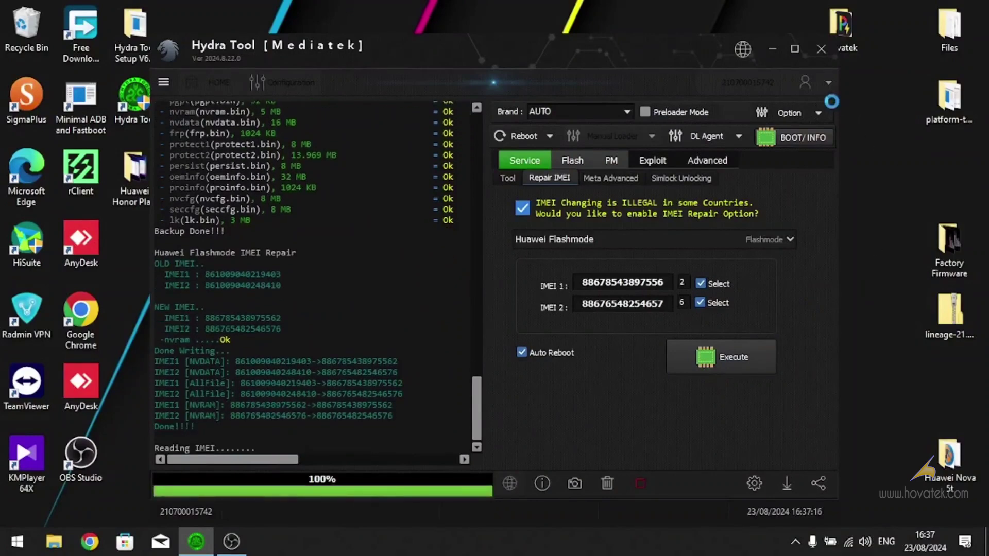
click(795, 50)
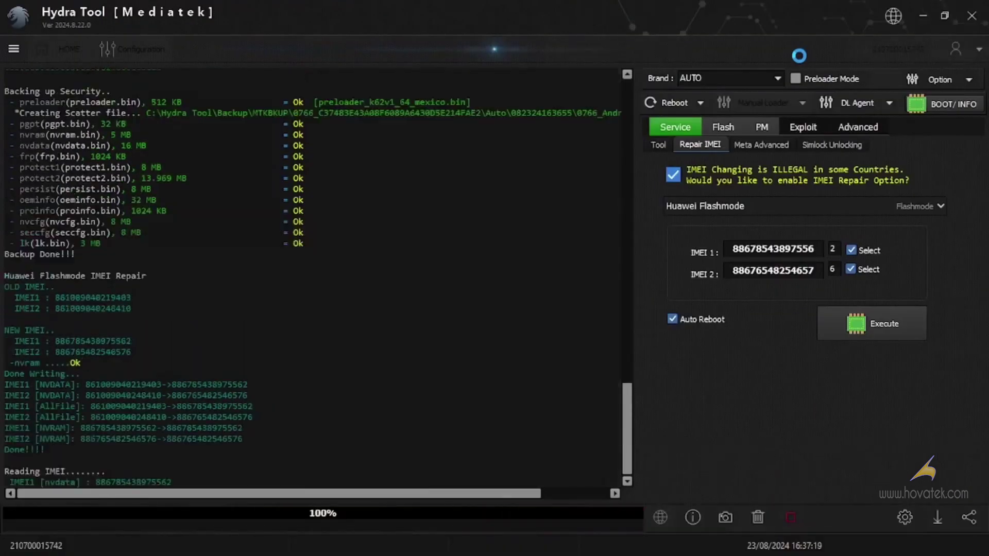